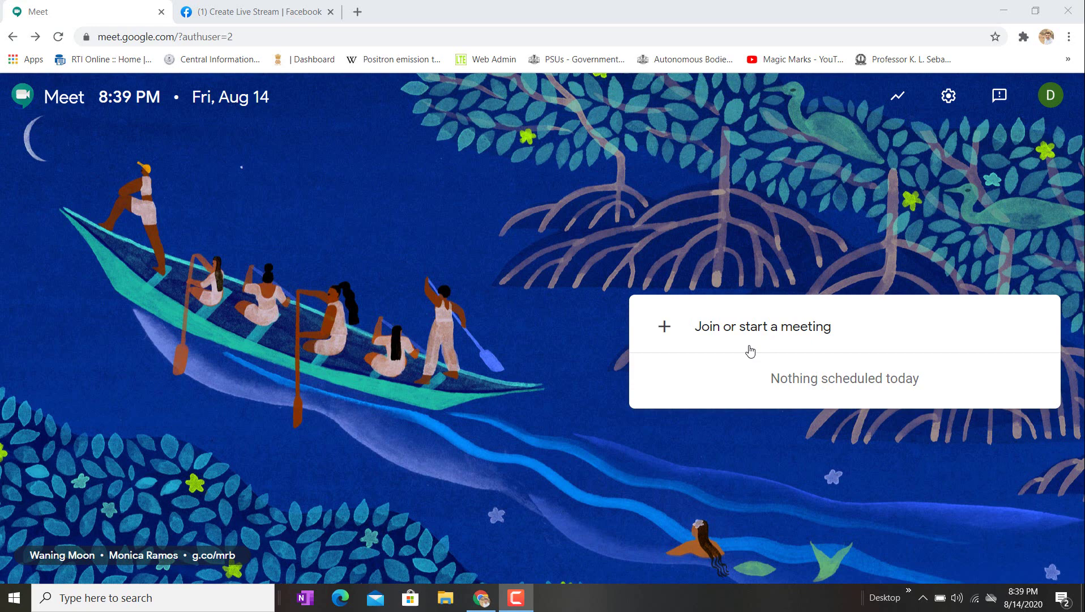
Step: Start a new Google Meet meeting without entering a meeting code
click(699, 329)
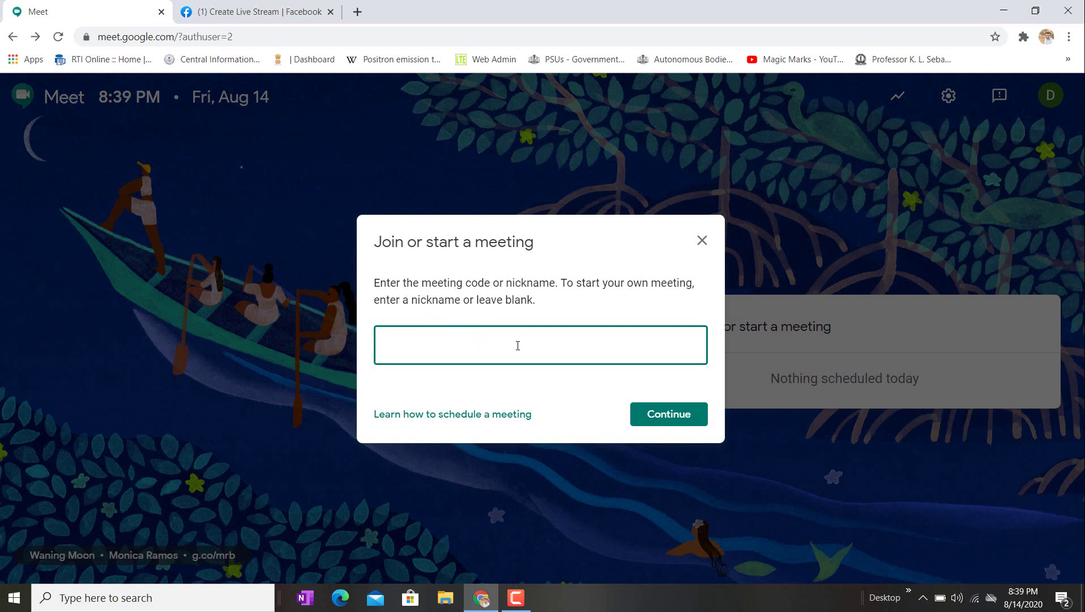
click(664, 425)
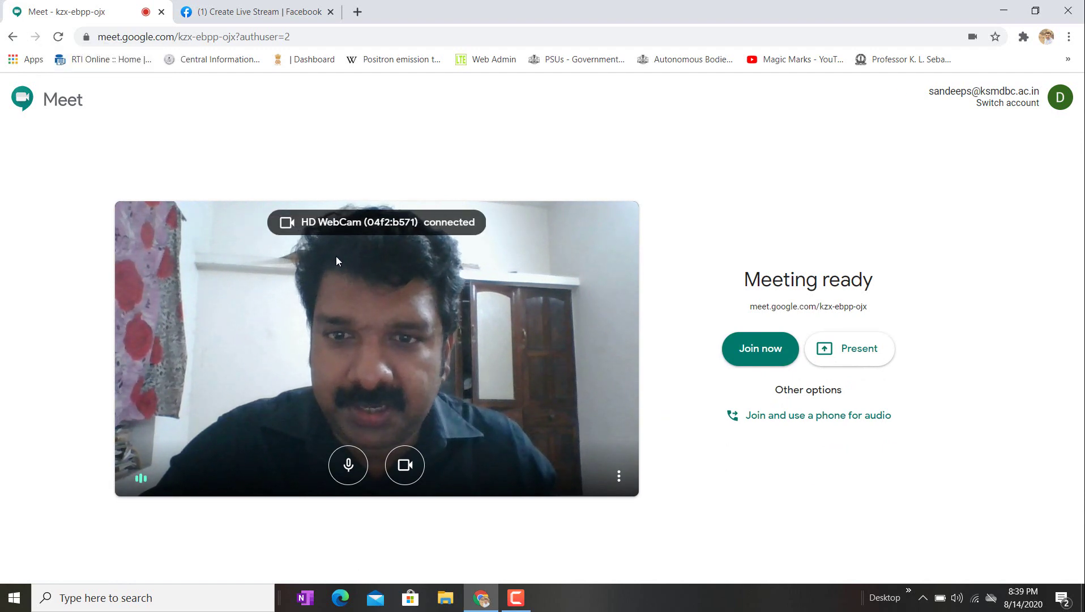
click(255, 15)
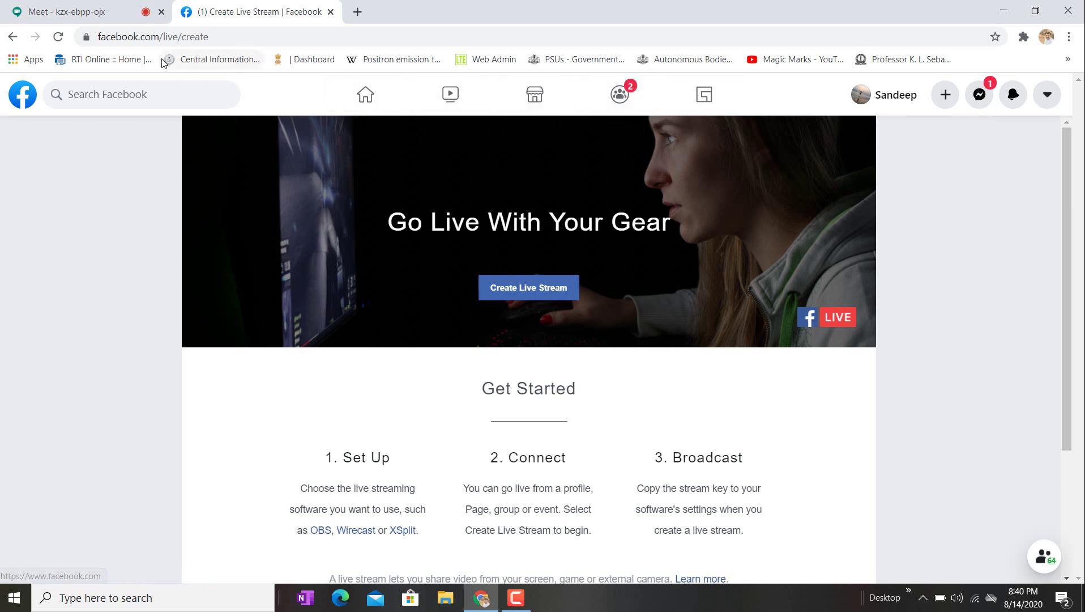
Step: Create a new live stream and choose the Use Camera card under Stream Setup
click(521, 293)
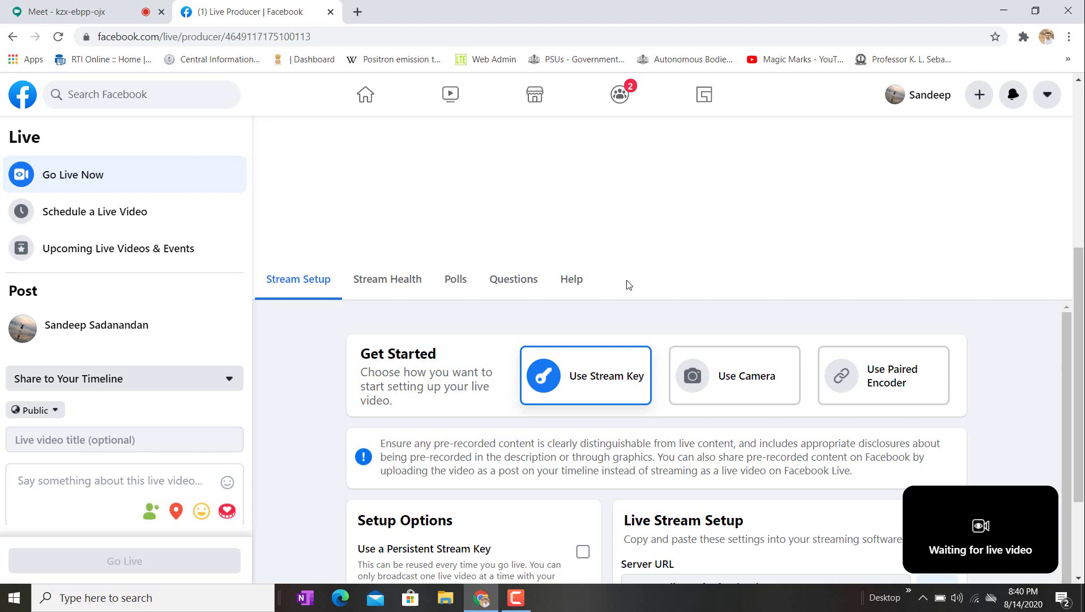
scroll(627, 285, down, 3)
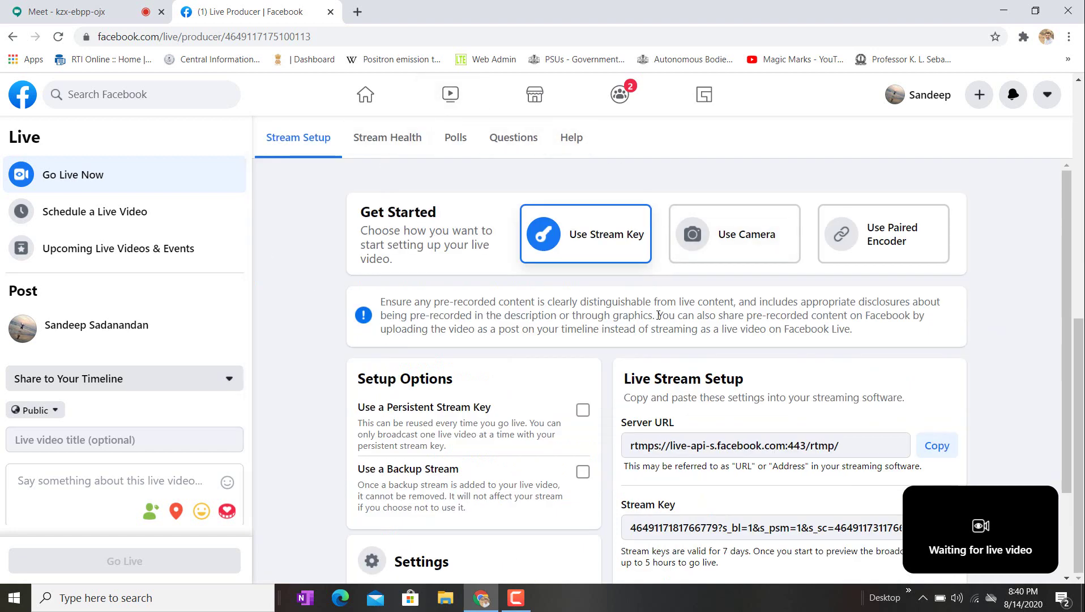
click(739, 245)
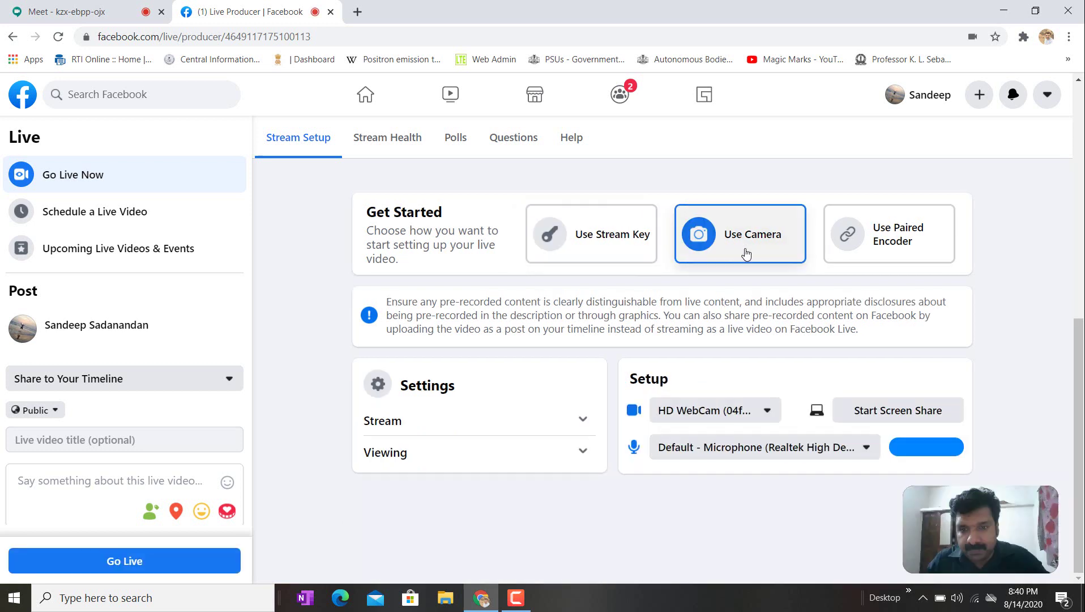
mouse_move(989, 551)
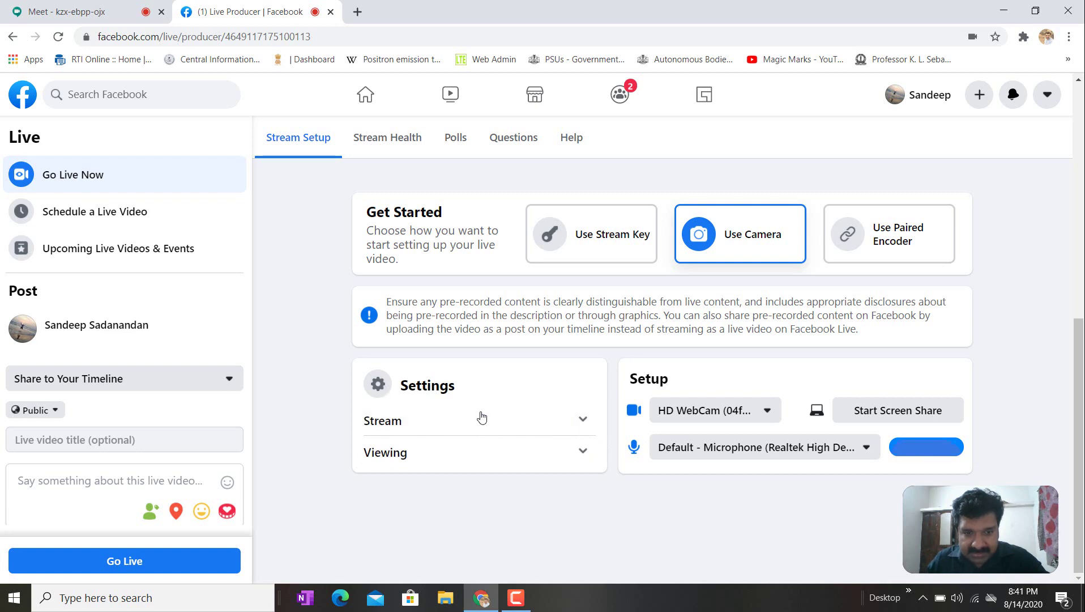
Step: Enable 'Unpublish after live video ends' in Stream settings and review the Viewing settings
click(578, 426)
scroll(577, 426, down, 3)
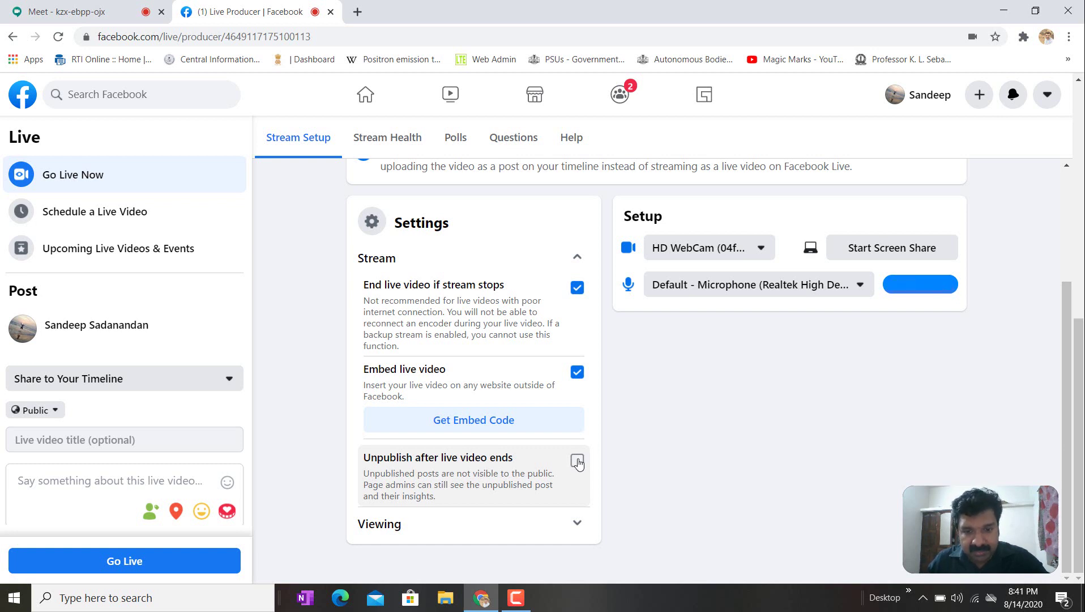
click(578, 462)
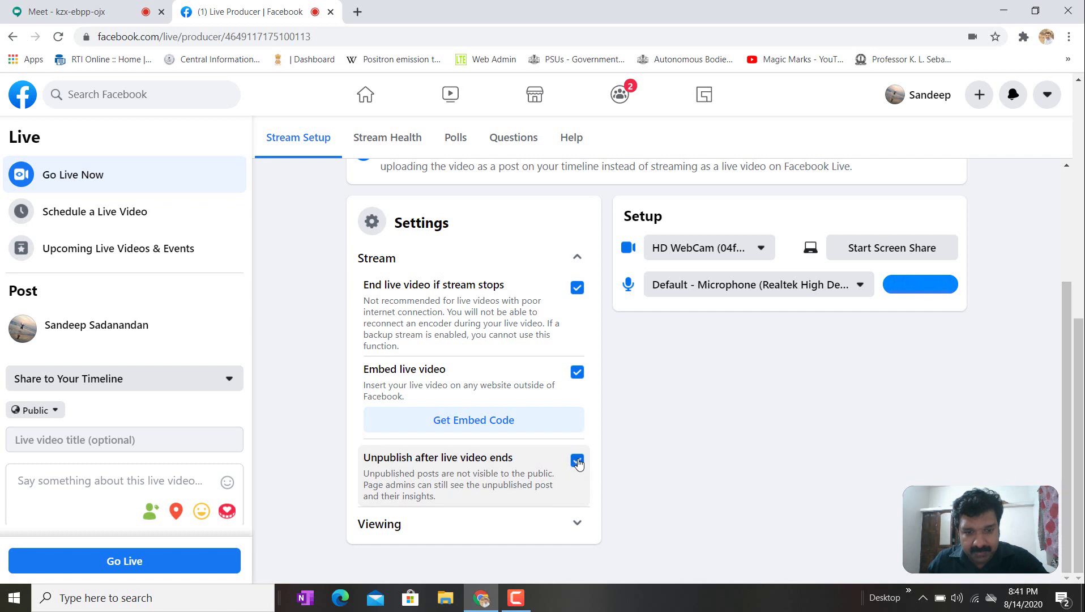
click(579, 526)
scroll(587, 503, down, 1)
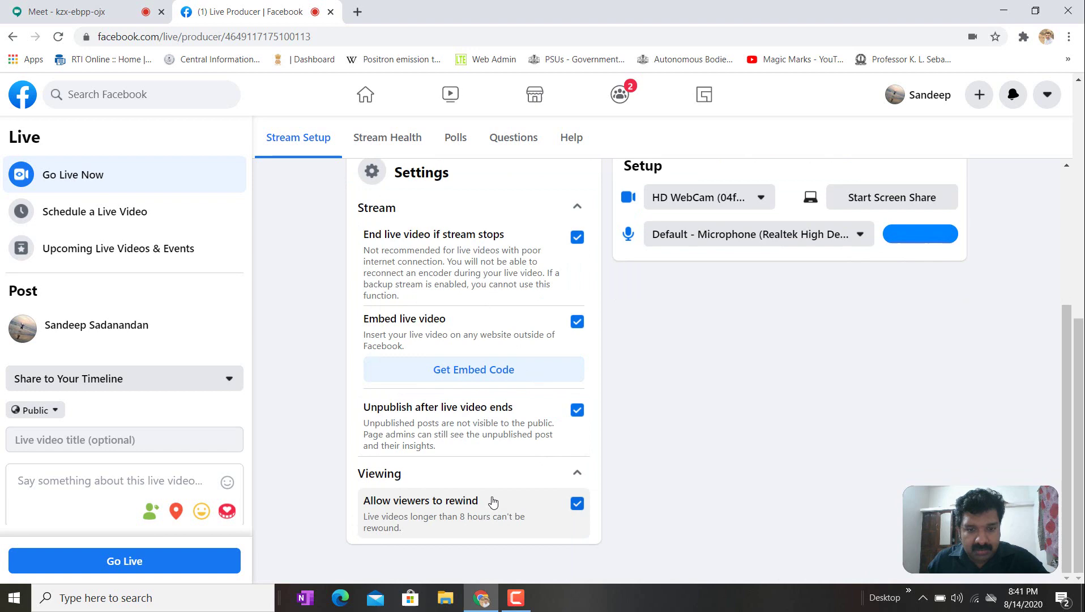
scroll(711, 426, up, 4)
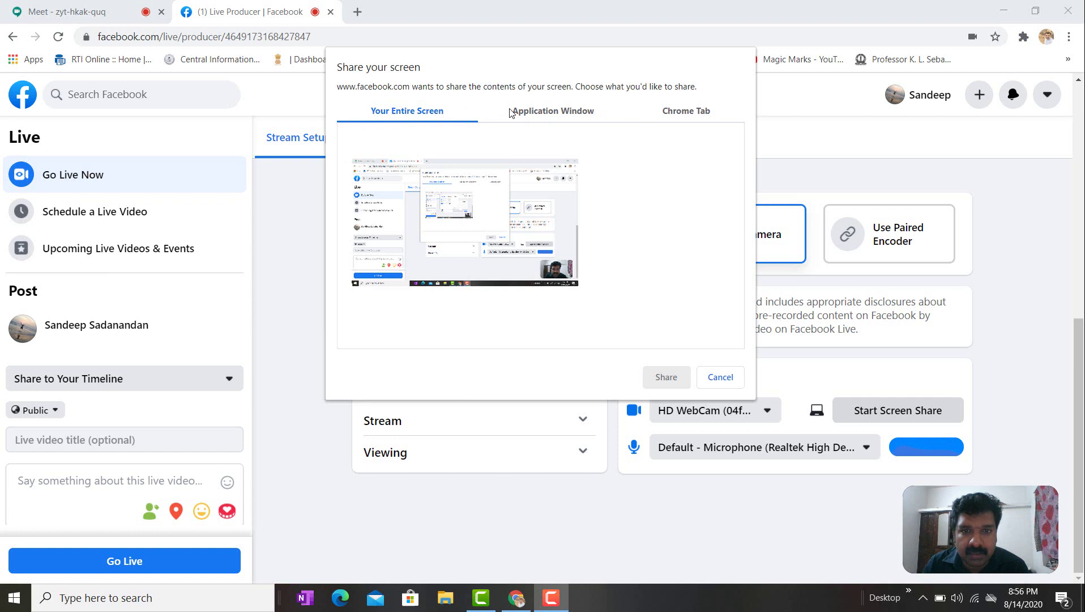
Step: Pick the Google Meet tab from the Chrome Tab list and share it
click(682, 114)
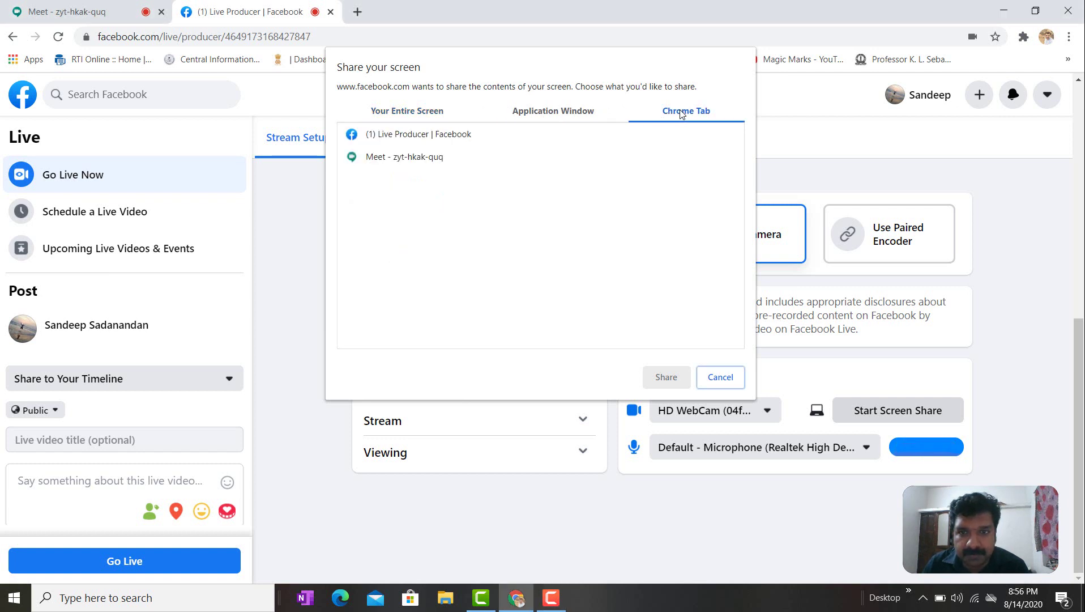
click(383, 161)
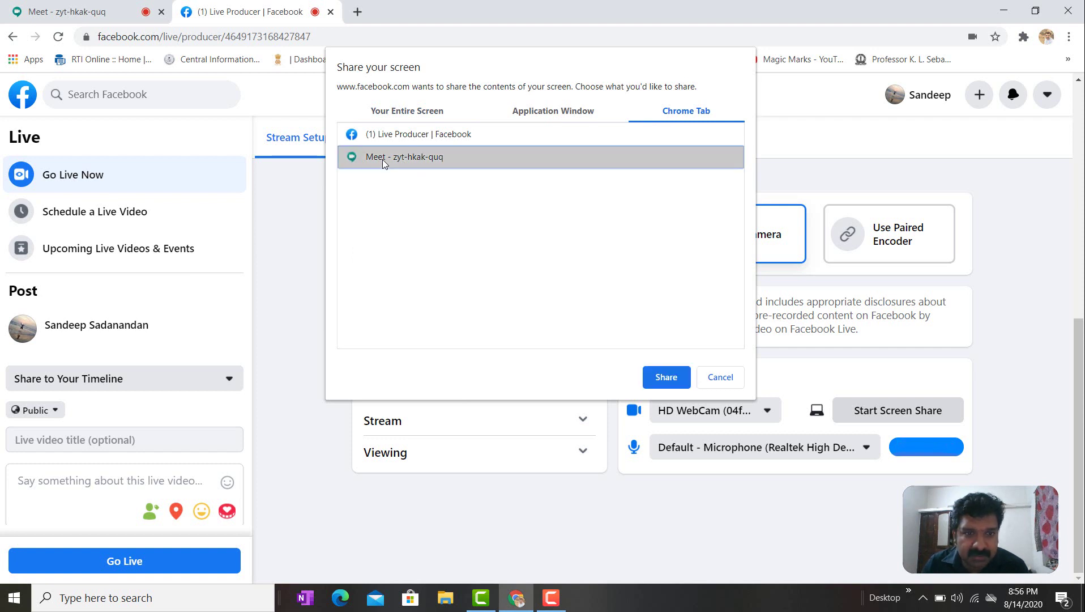
click(666, 378)
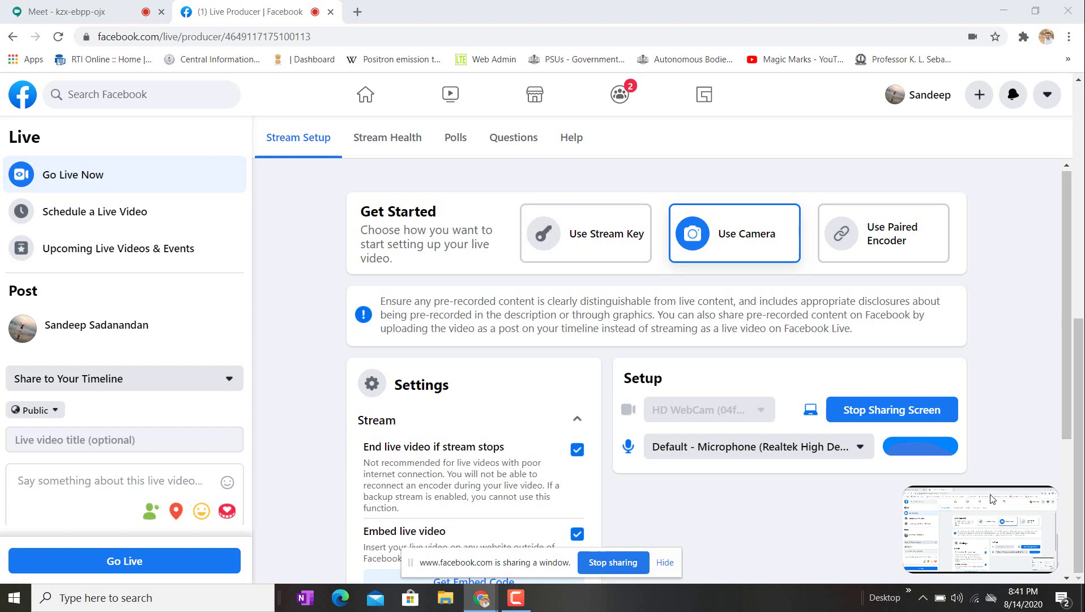
mouse_move(995, 533)
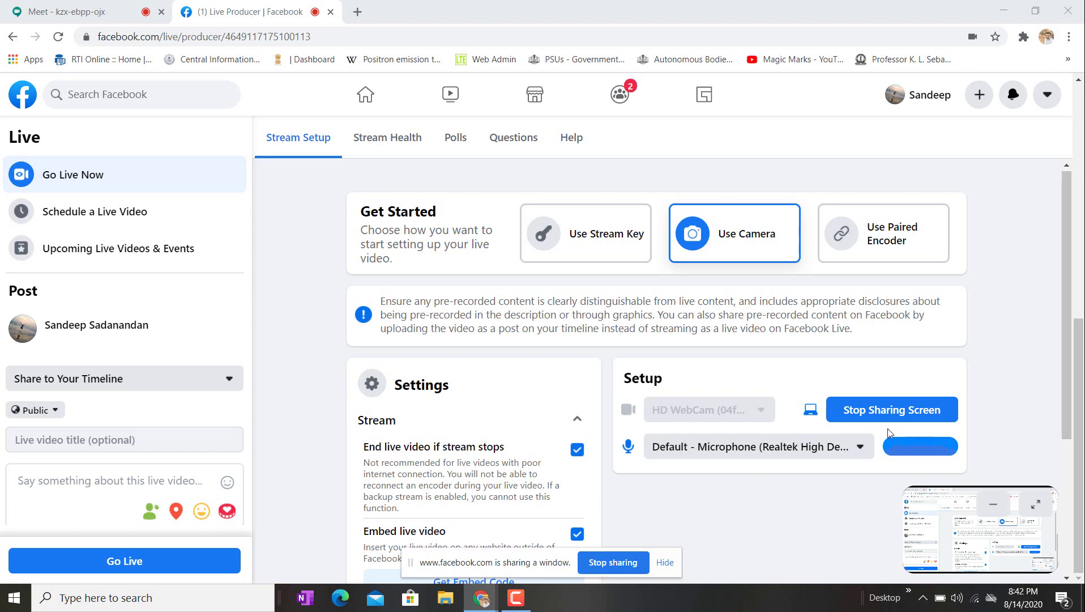
scroll(887, 434, down, 1)
scroll(888, 433, down, 1)
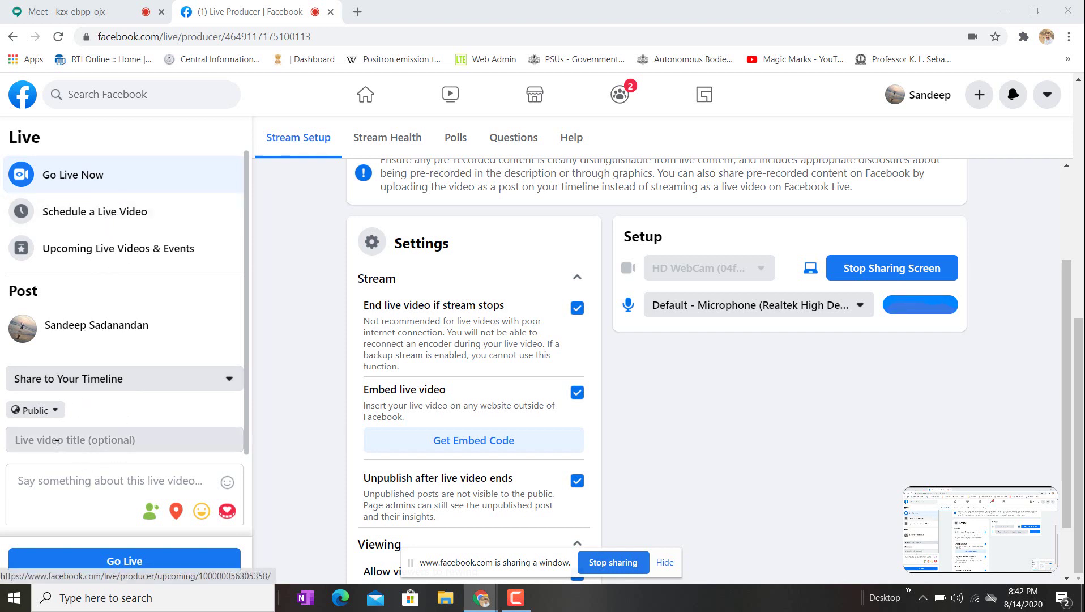
click(53, 412)
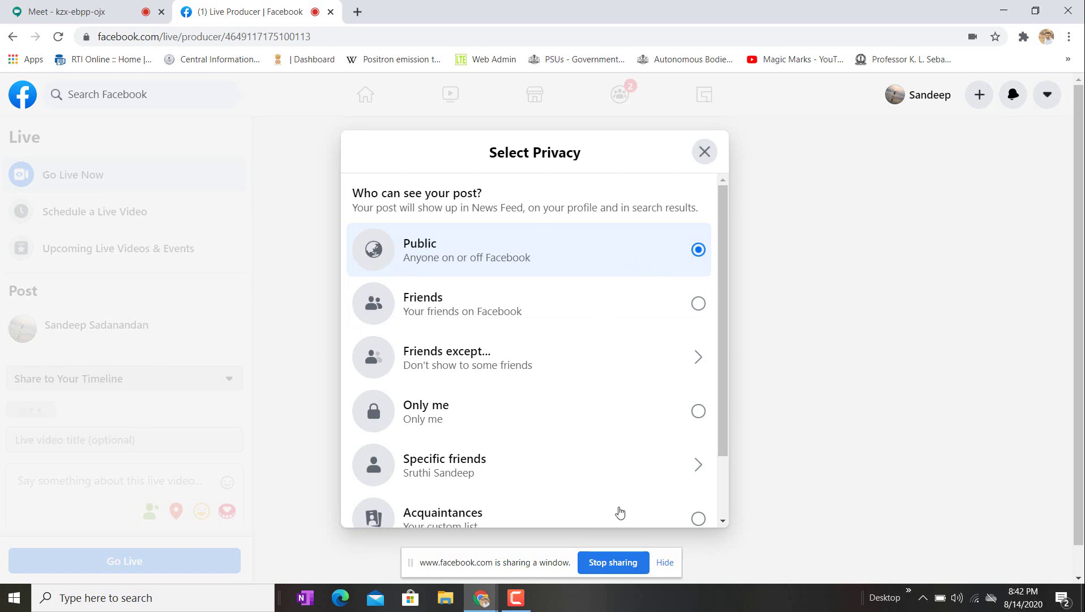
click(702, 151)
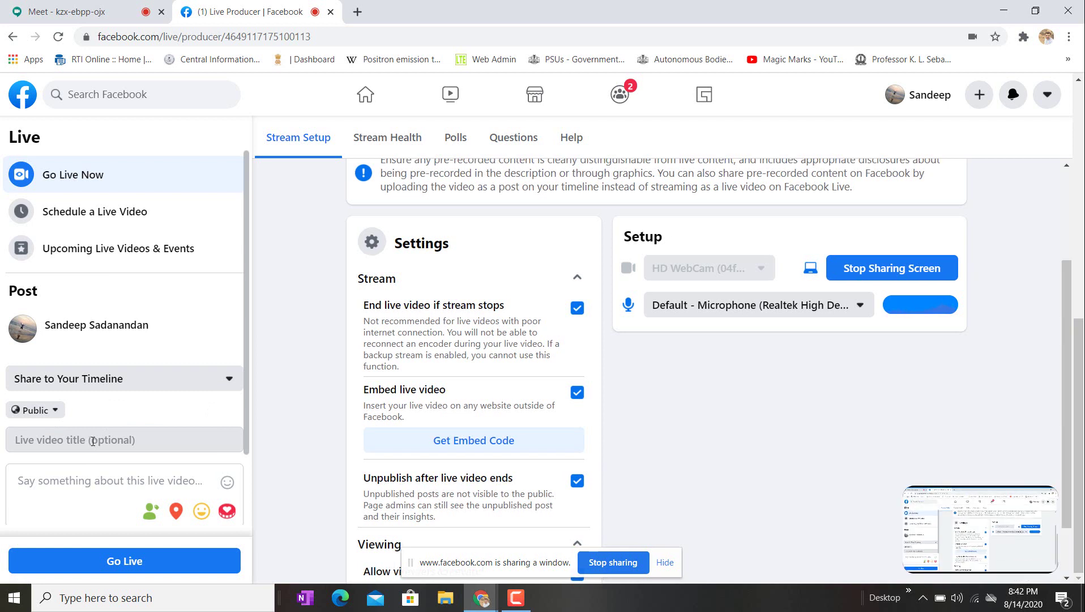
Step: Enter 'Facebook live stream' as the live video title
click(93, 442)
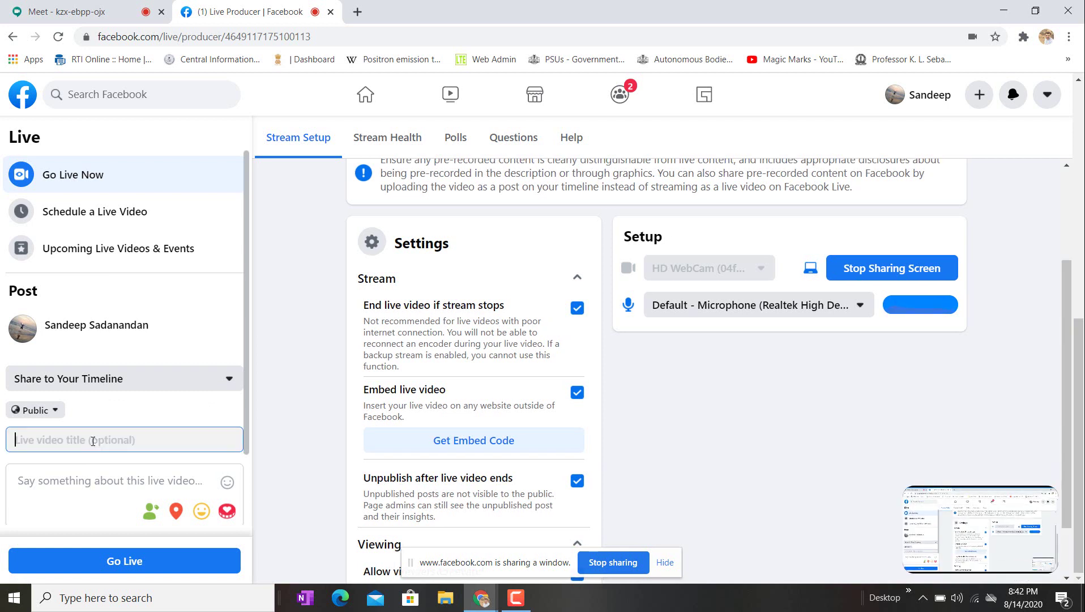
text(Facebook liv)
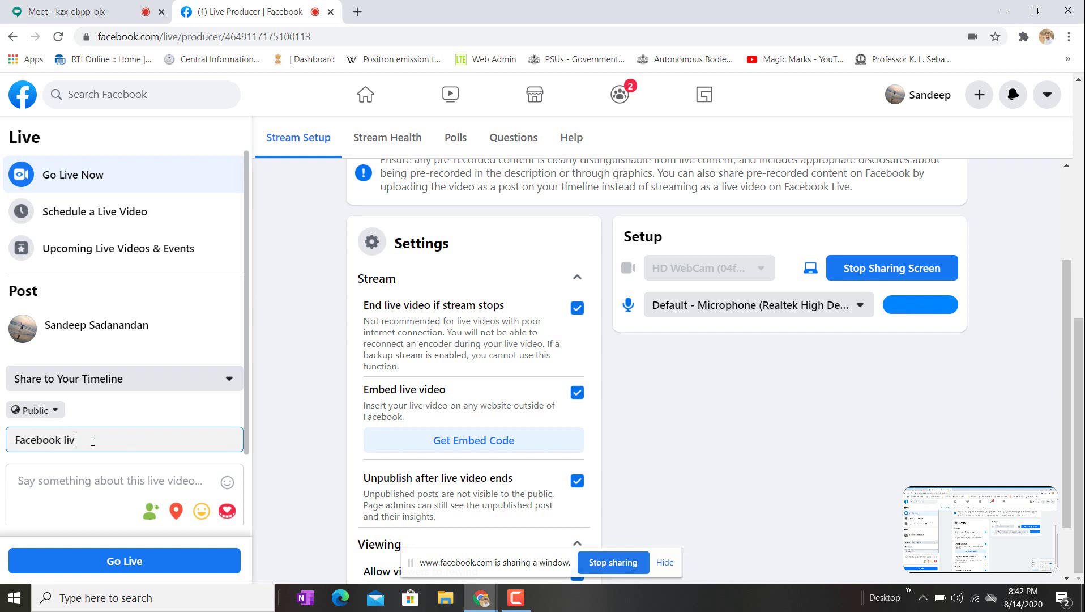
text(e stream)
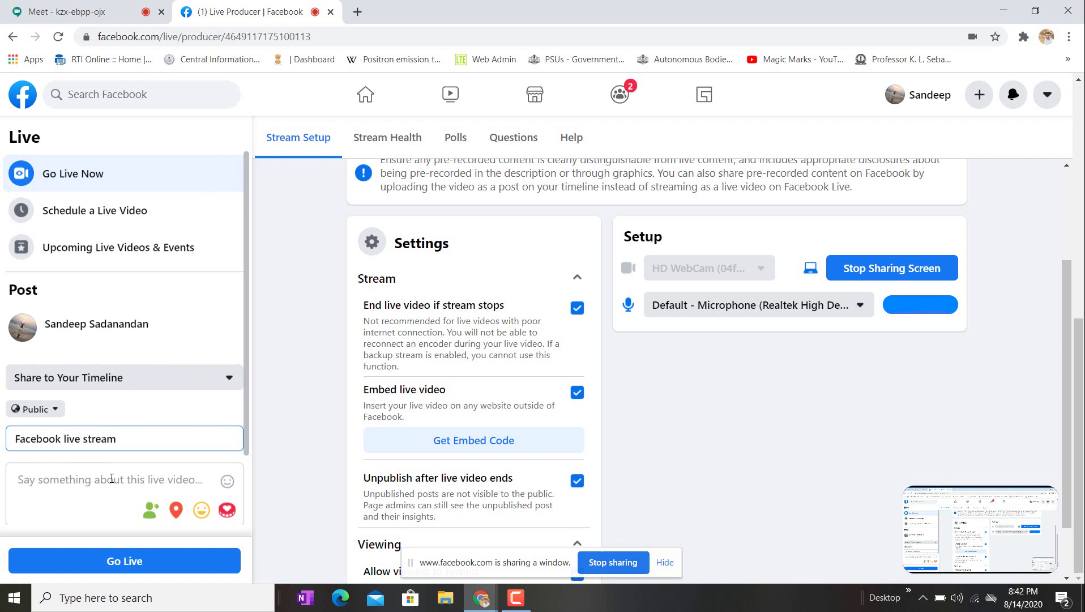
scroll(114, 509, down, 1)
scroll(115, 507, up, 1)
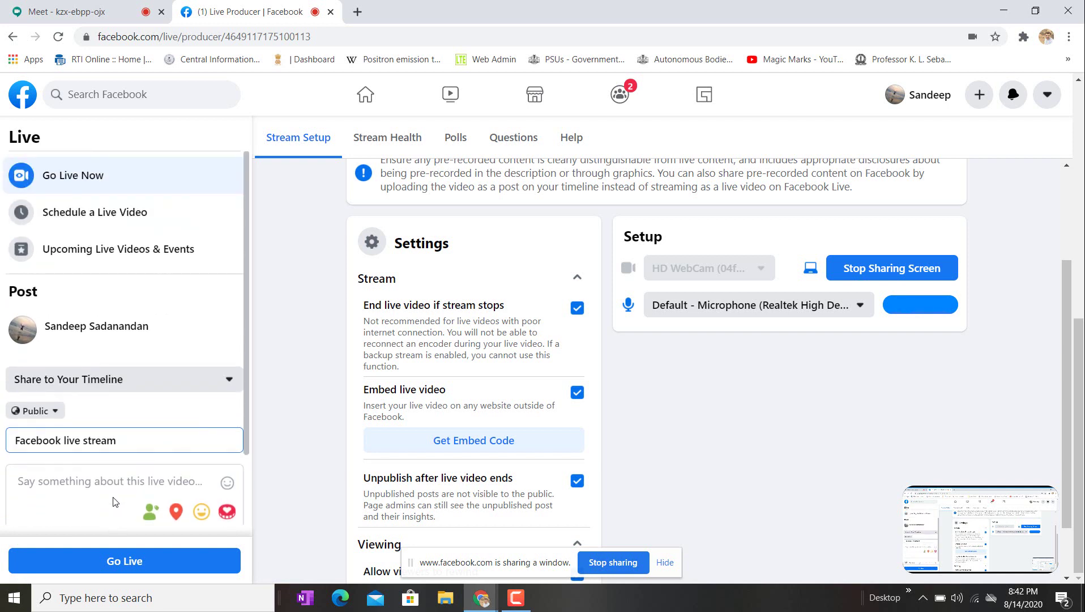
Step: Go live, then return to the Meet call and dismiss the Add others invitation dialog
click(122, 562)
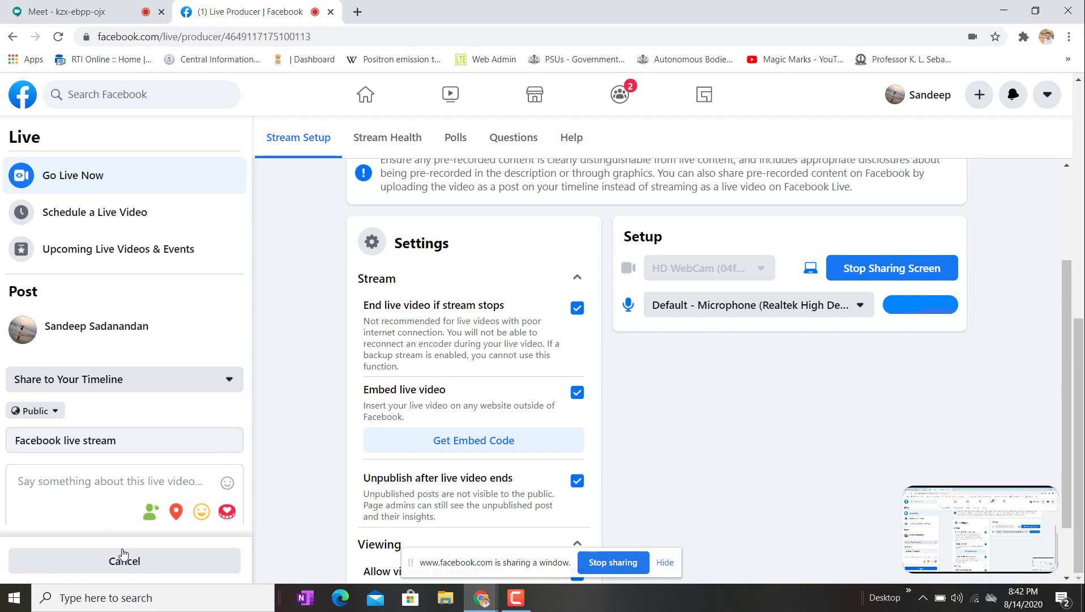
click(95, 7)
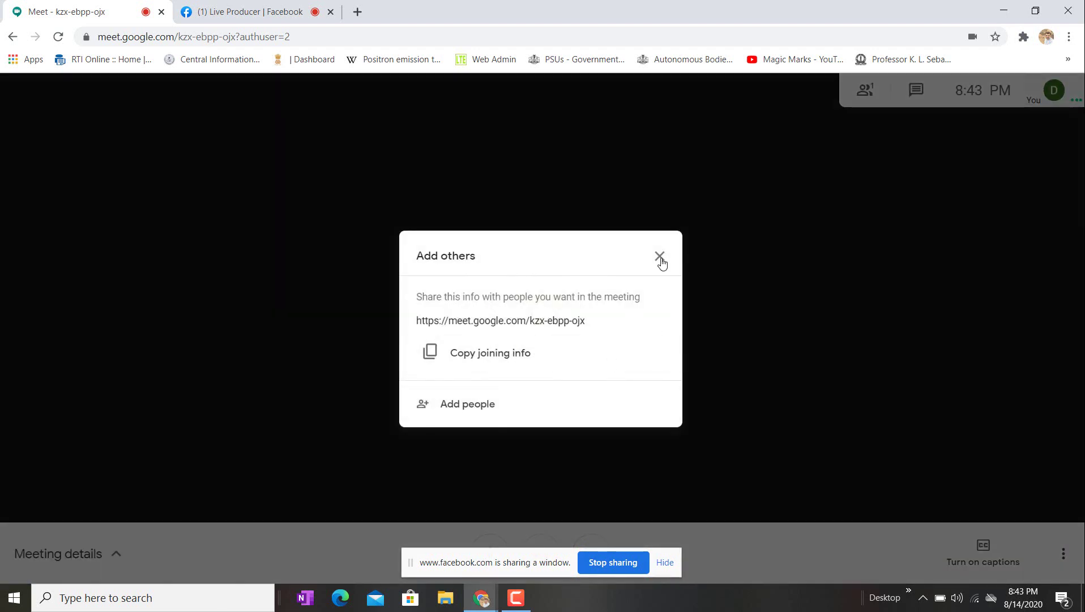
click(659, 258)
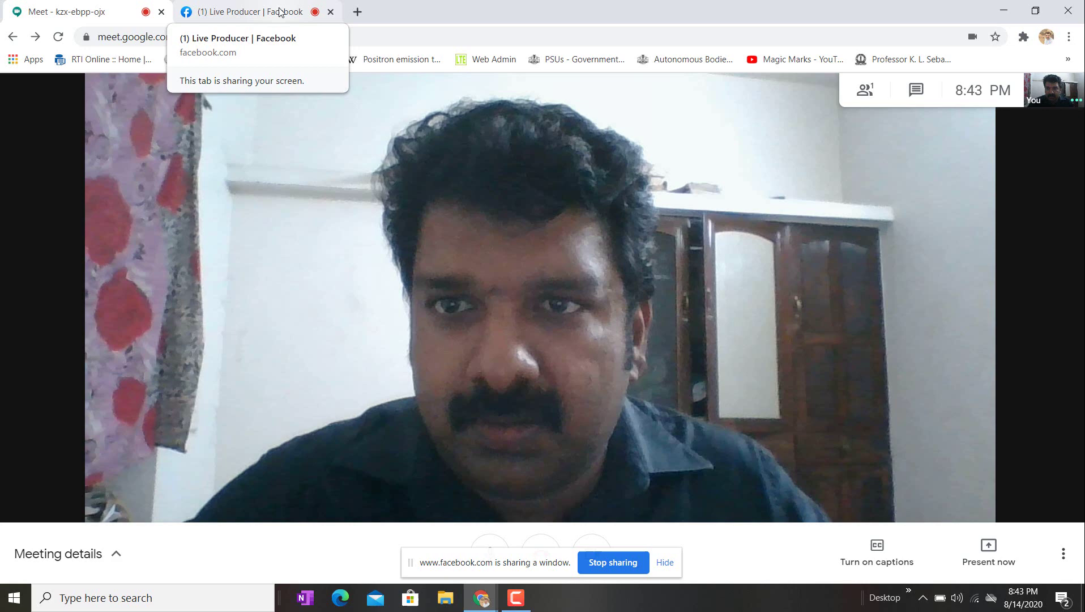
Step: Open your Facebook profile timeline and scroll to the live post showing the Meet video
click(309, 13)
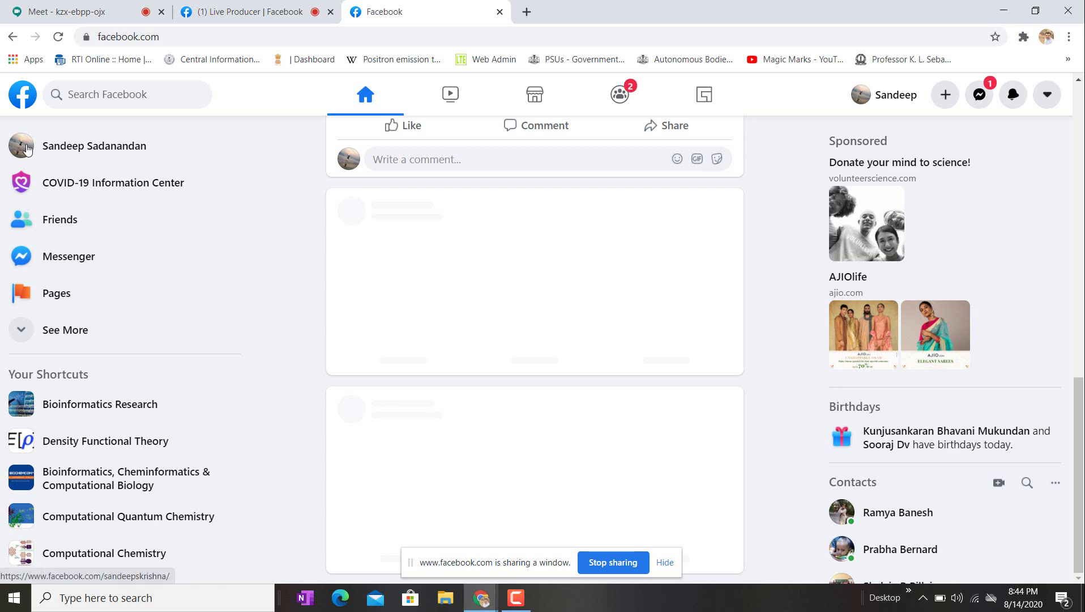
click(26, 149)
scroll(427, 257, down, 4)
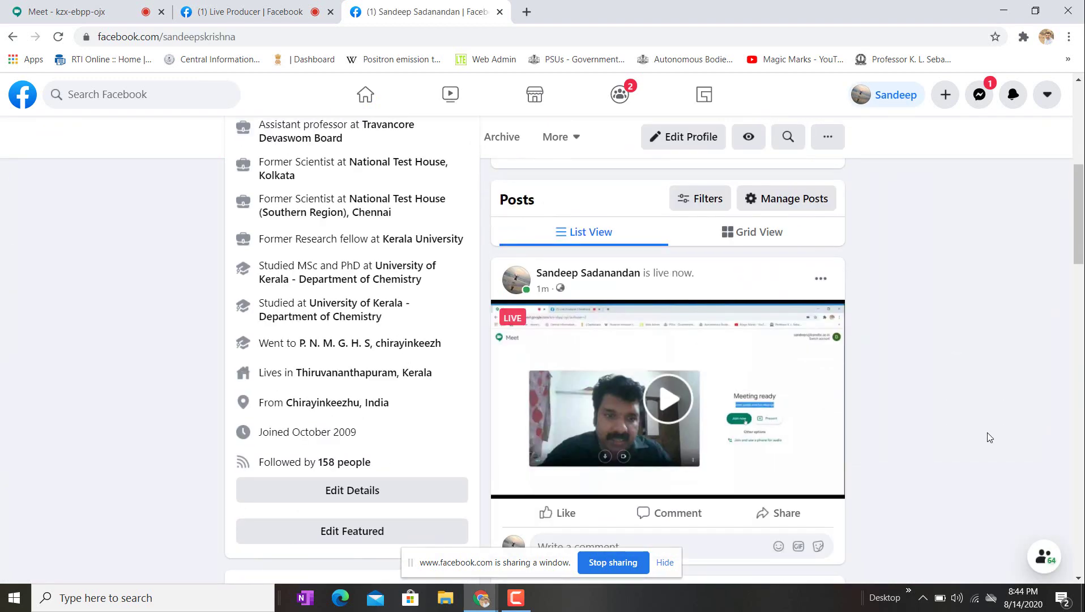
scroll(427, 258, up, 2)
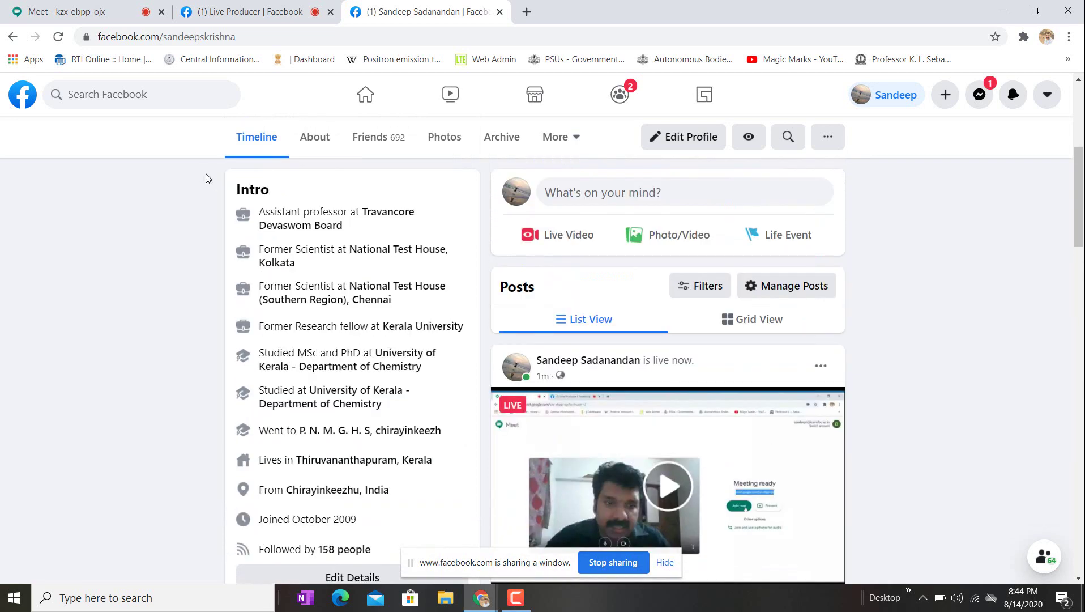
scroll(680, 458, down, 2)
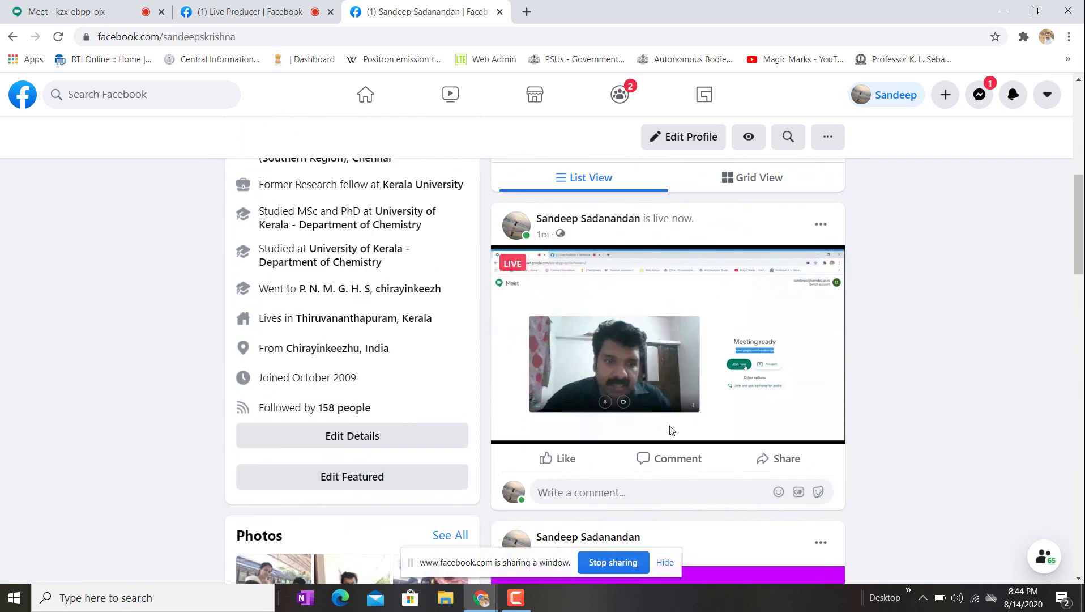